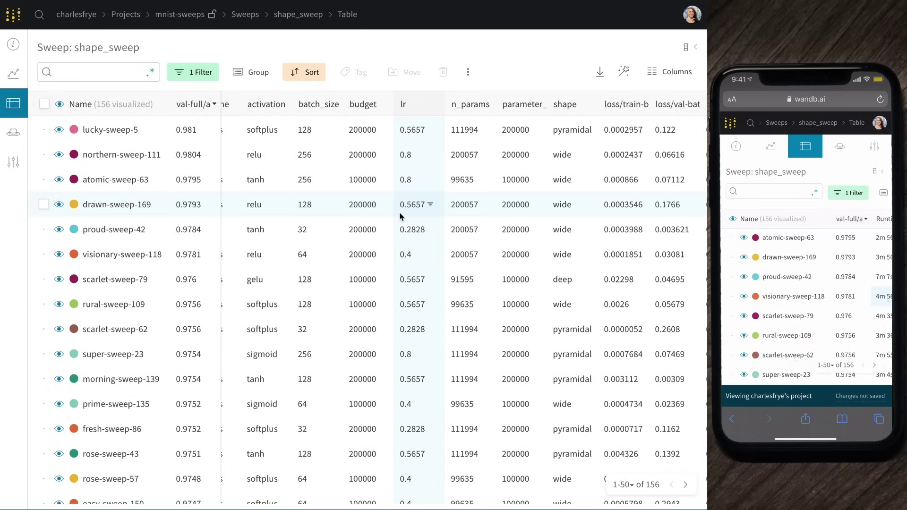
scroll(399, 212, right, 5)
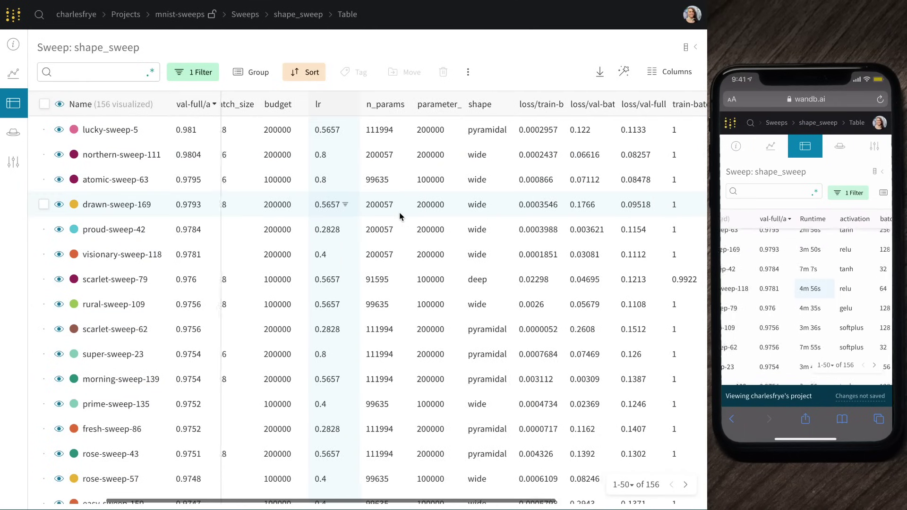
scroll(399, 212, left, 5)
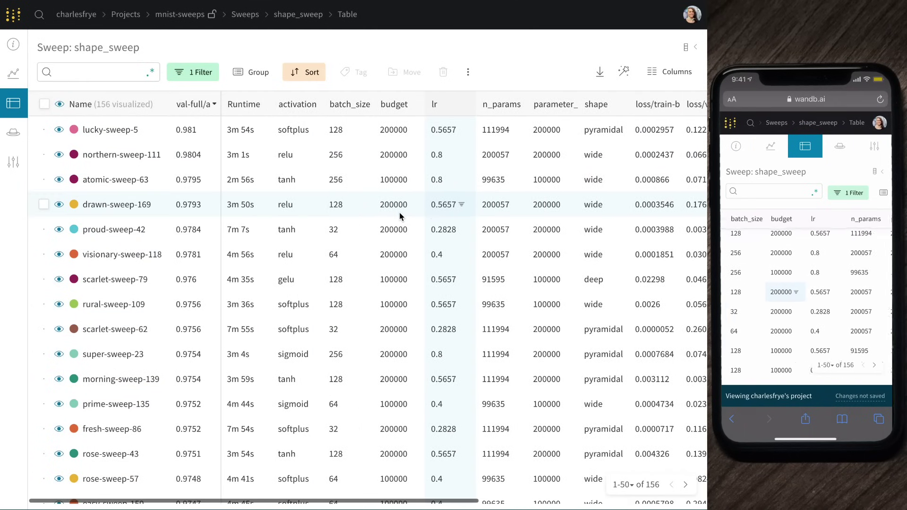
Switch from the shape_sweep runs table to the sweep's charts workspace.
click(21, 78)
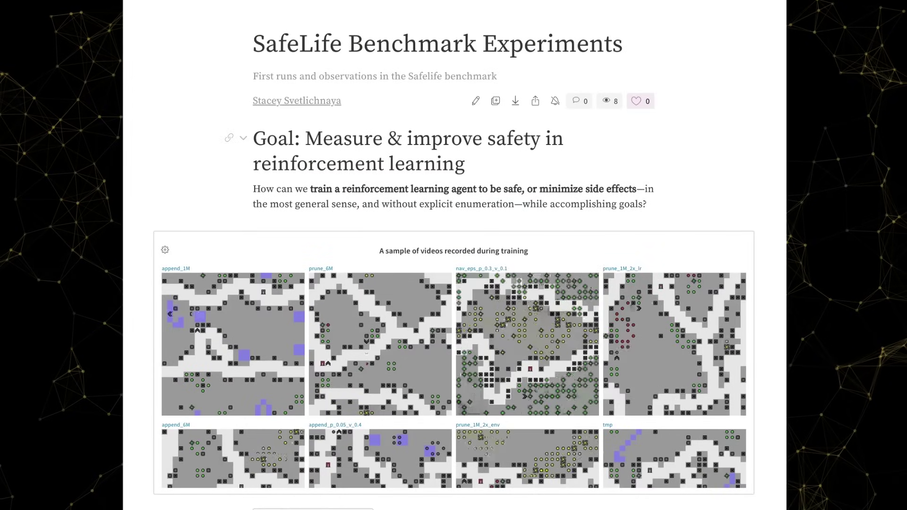
scroll(453, 284, down, 1)
scroll(454, 283, down, 3)
scroll(454, 284, down, 3)
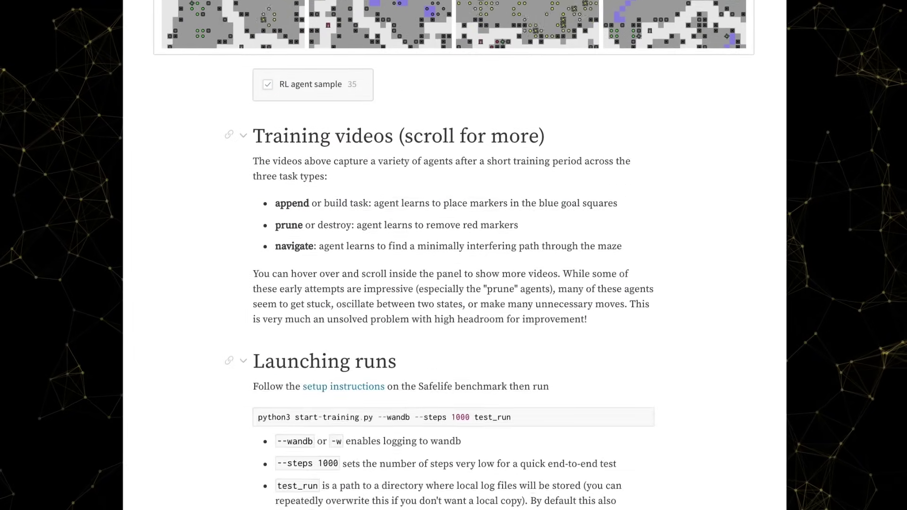
scroll(454, 283, down, 4)
scroll(454, 284, down, 5)
scroll(453, 283, down, 5)
scroll(453, 284, down, 3)
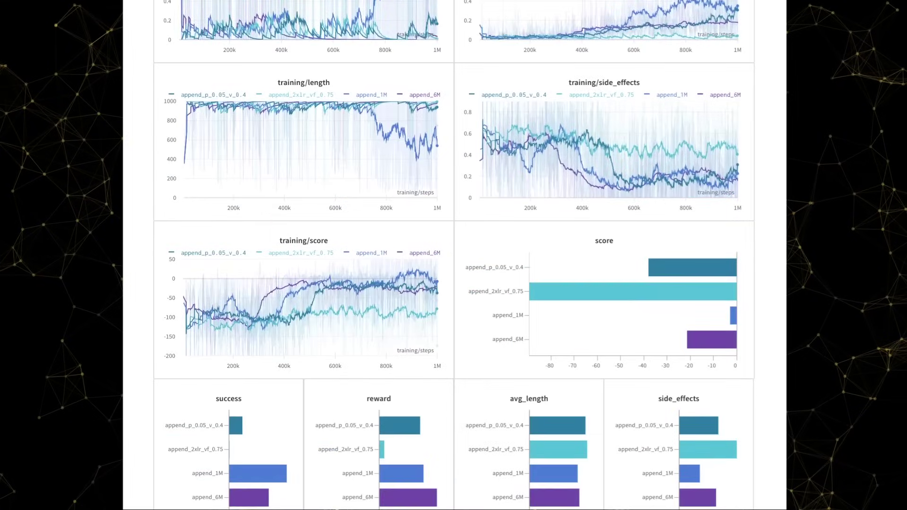
scroll(454, 284, down, 1)
scroll(318, 498, down, 1)
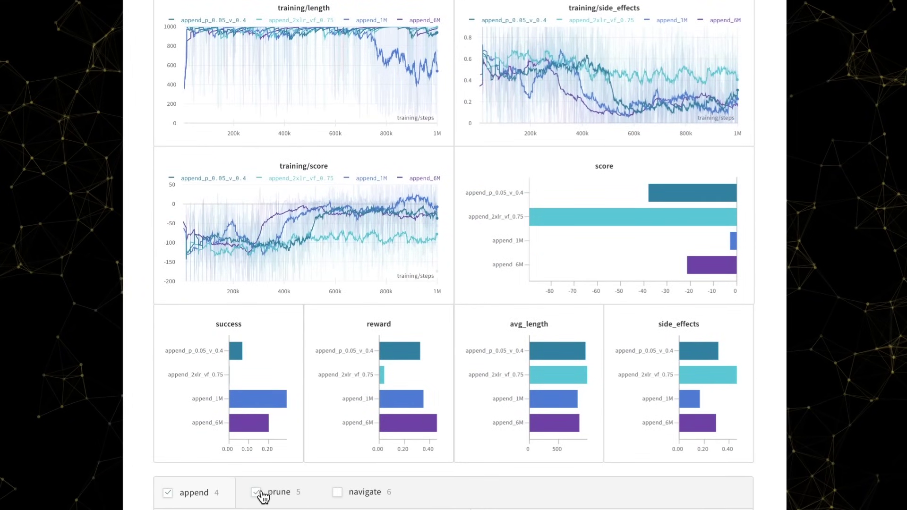
Tick the prune and navigate run sets, then open the Top-1 accuracy chart's discussion.
click(257, 492)
click(338, 491)
scroll(709, 489, up, 2)
scroll(709, 488, up, 2)
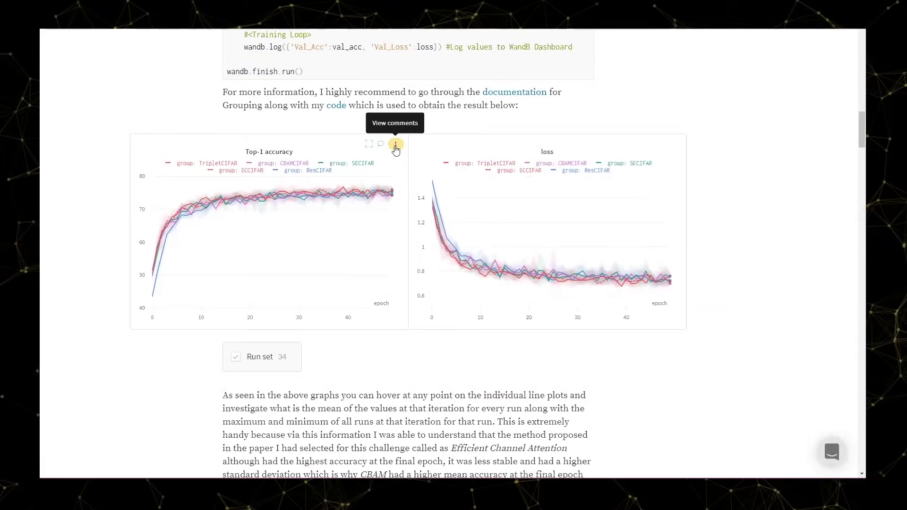
click(396, 147)
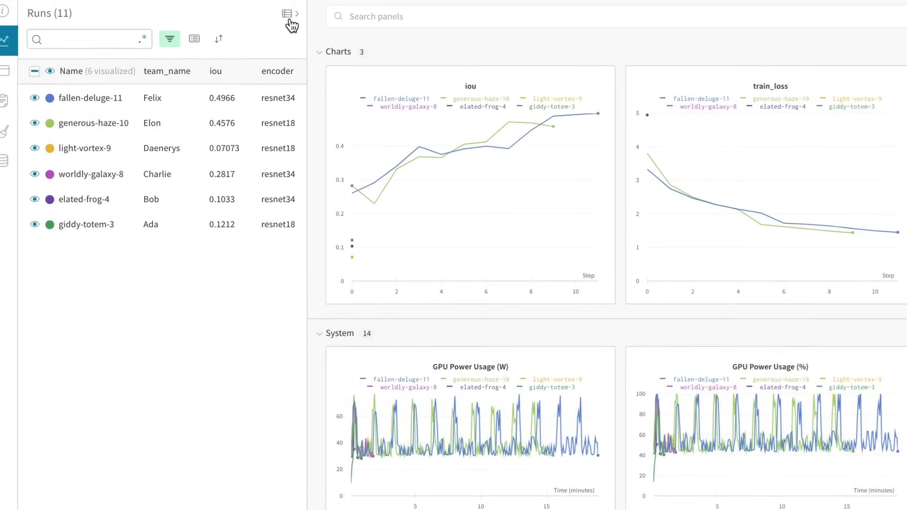
Expand the Runs sidebar into the full project runs table showing notes.
click(289, 17)
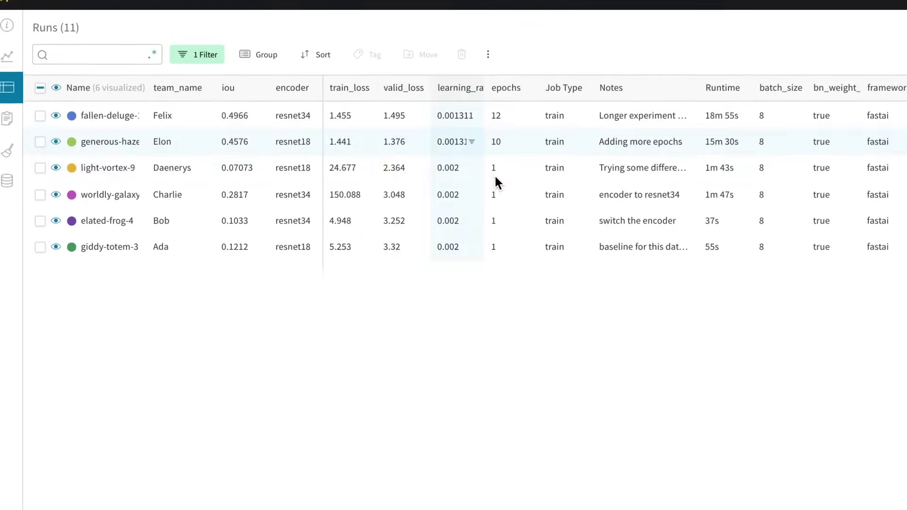